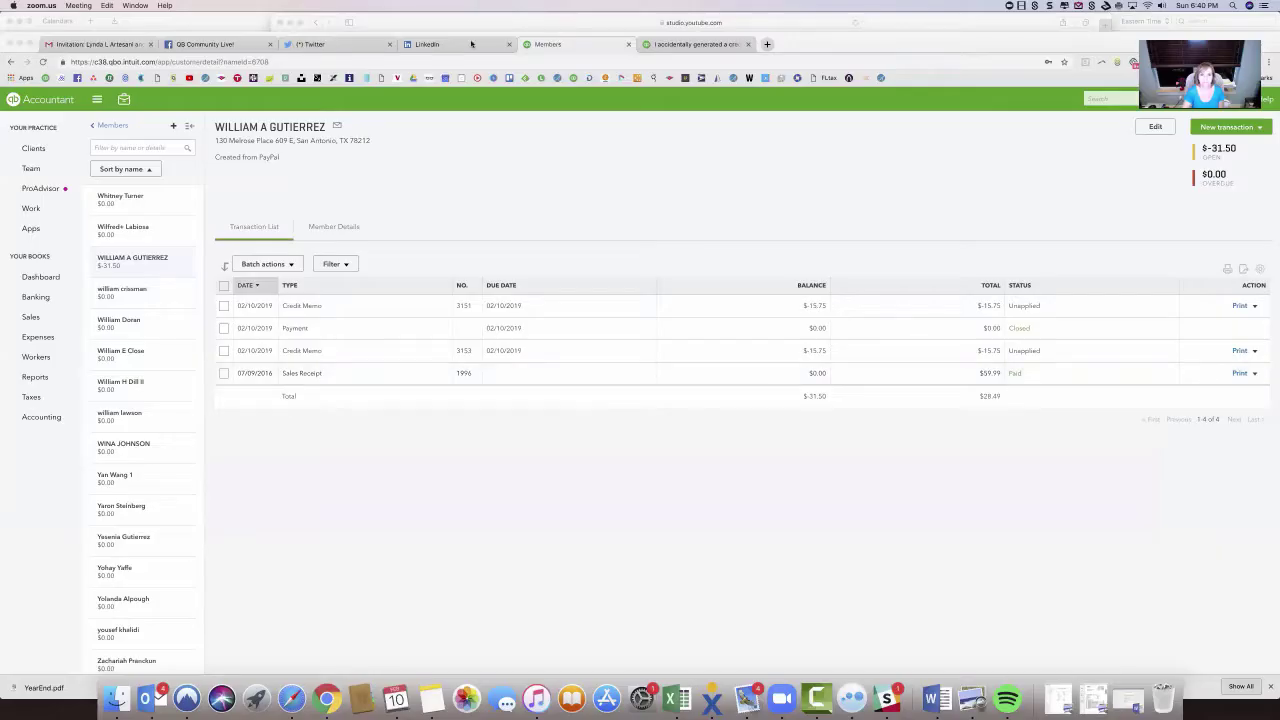
# Step: Read the community post about an accidental credit, then return to the customer's transaction page
pyautogui.click(666, 46)
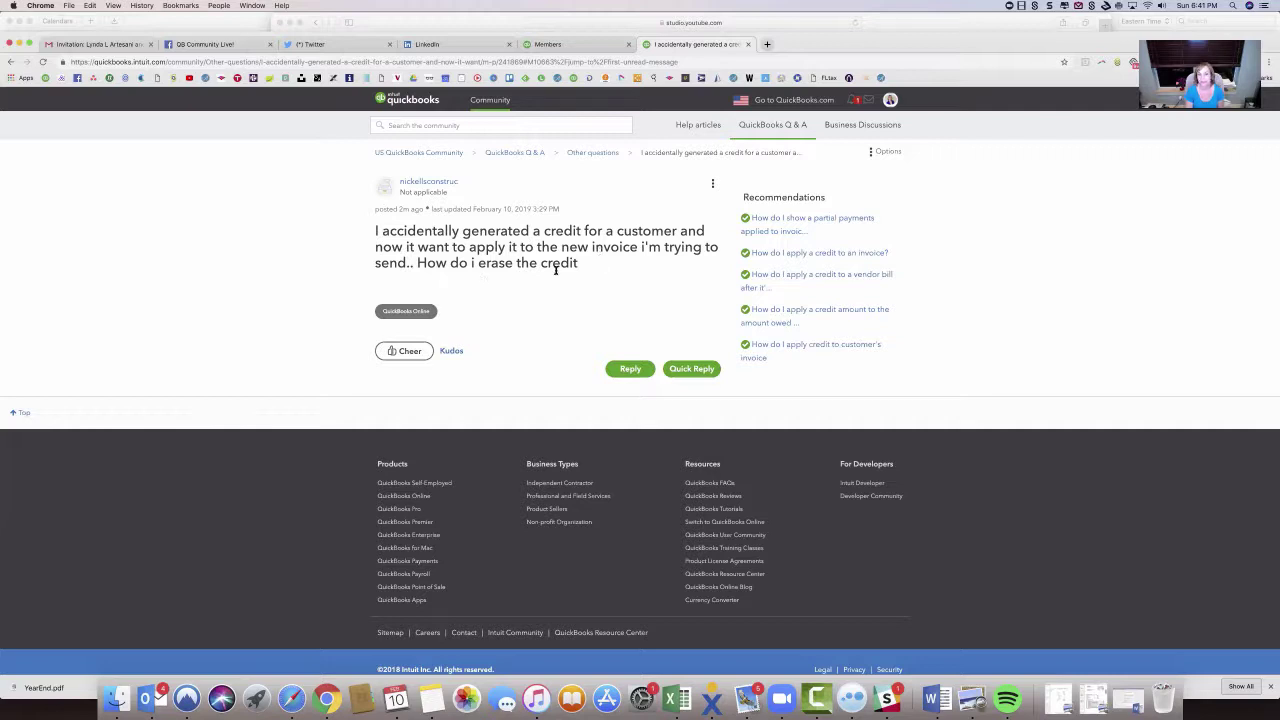
pyautogui.click(598, 48)
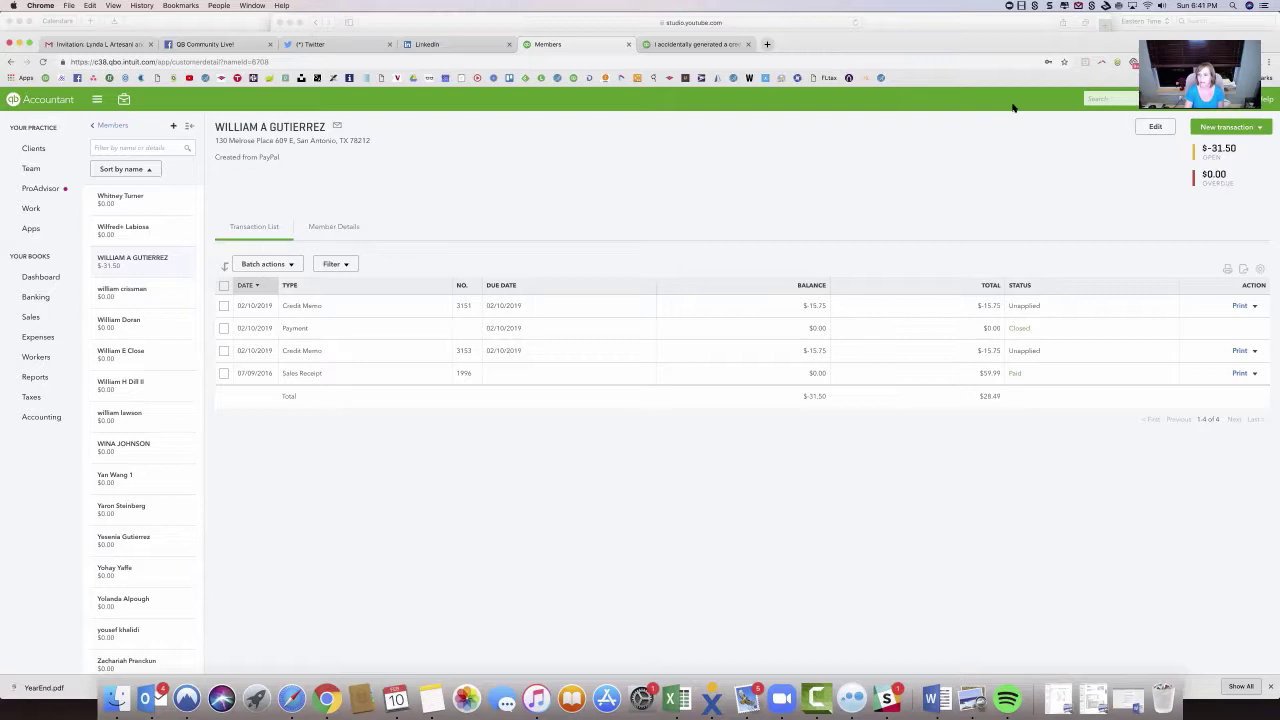
# Step: Start a new invoice for the customer with a Widgets line at $270
pyautogui.click(1220, 128)
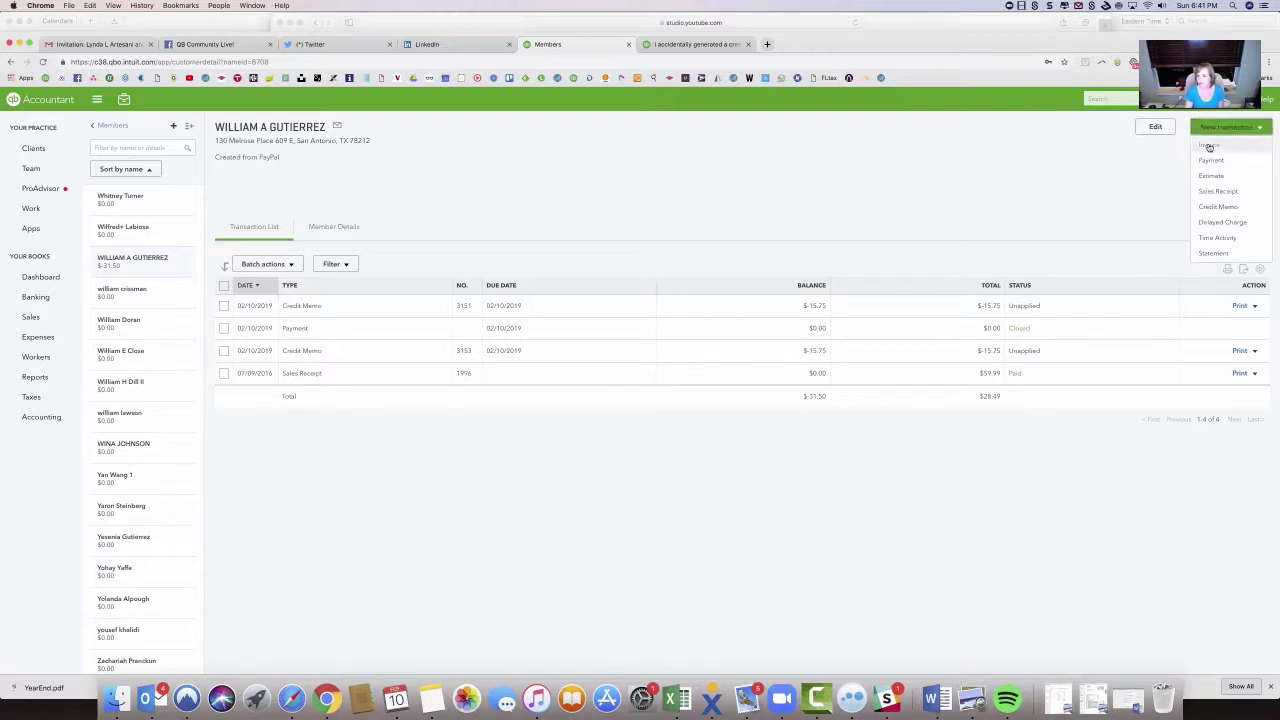
pyautogui.click(1209, 146)
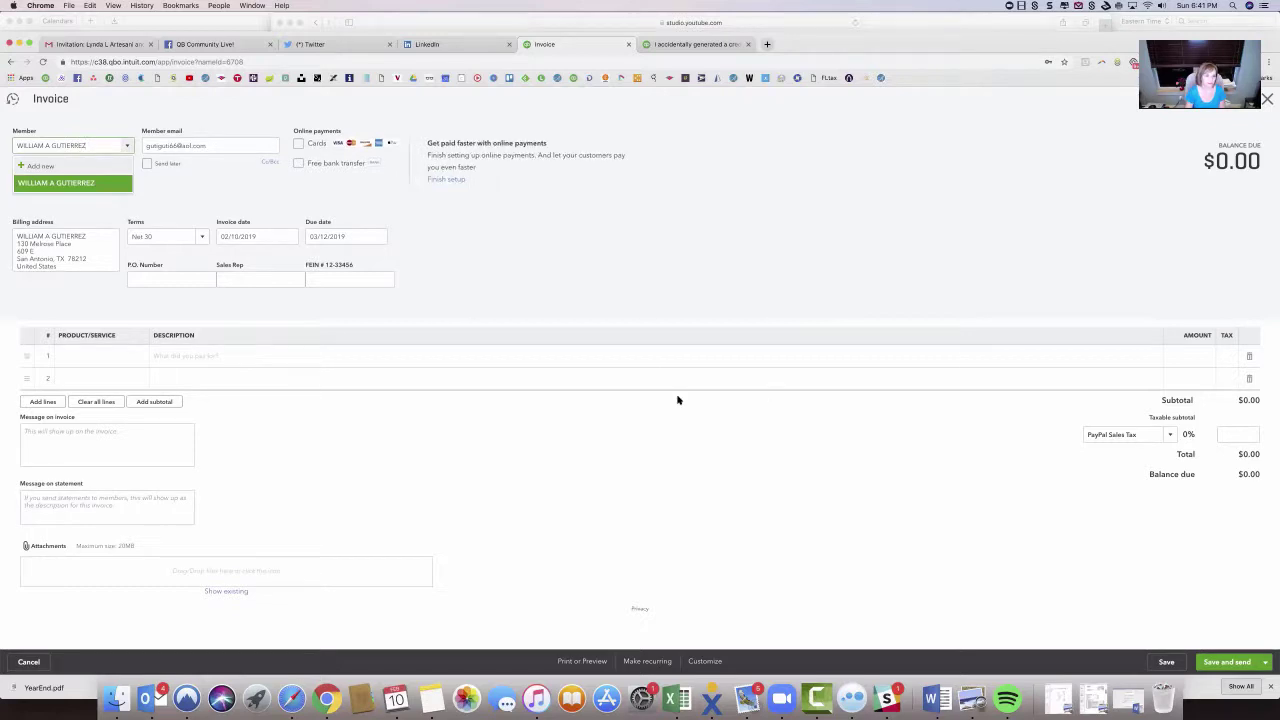
pyautogui.click(133, 355)
pyautogui.write('Widgets')
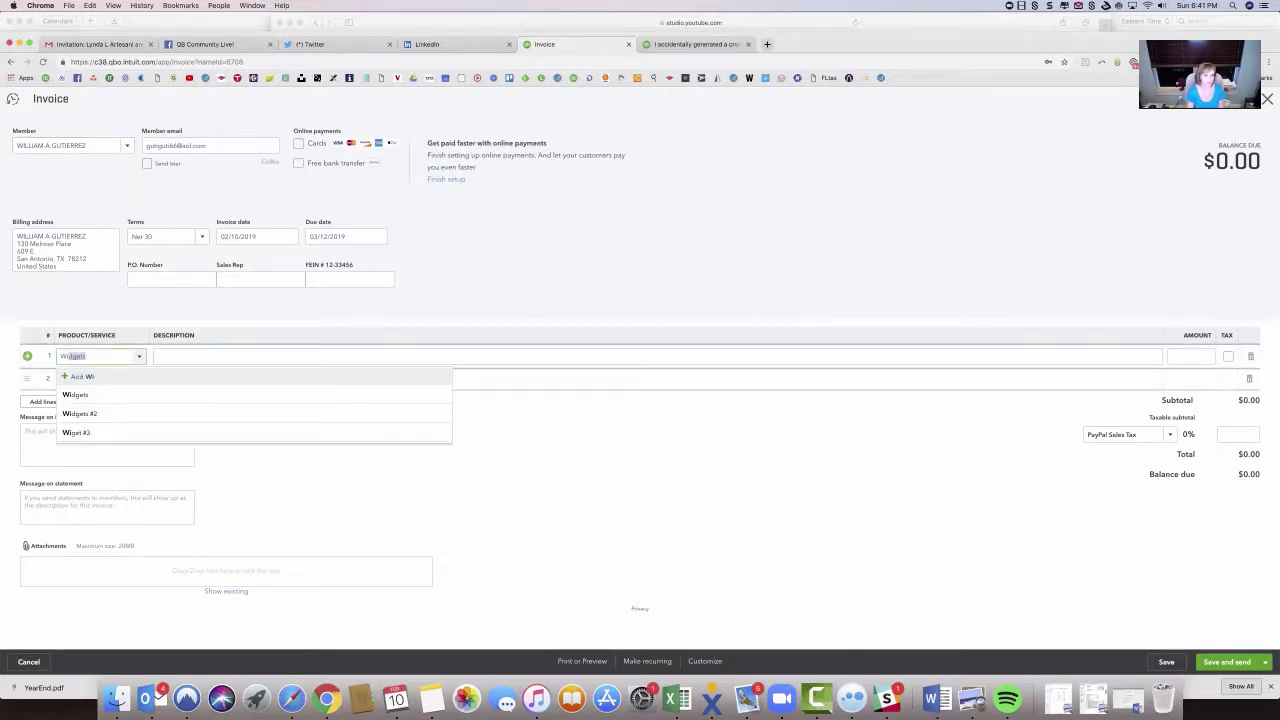
pyautogui.click(75, 394)
pyautogui.click(1183, 355)
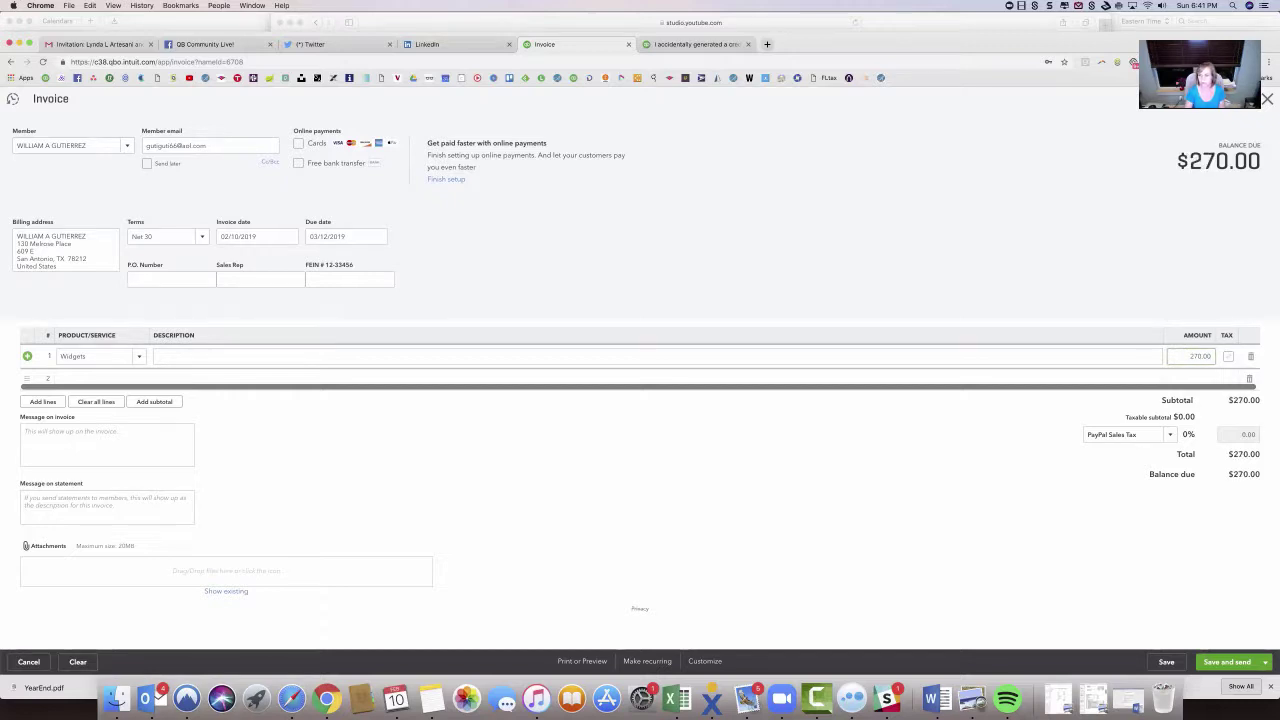
# Step: Save invoice 3155, accept the $31.50 applied-credit notice, and close it
pyautogui.click(1163, 662)
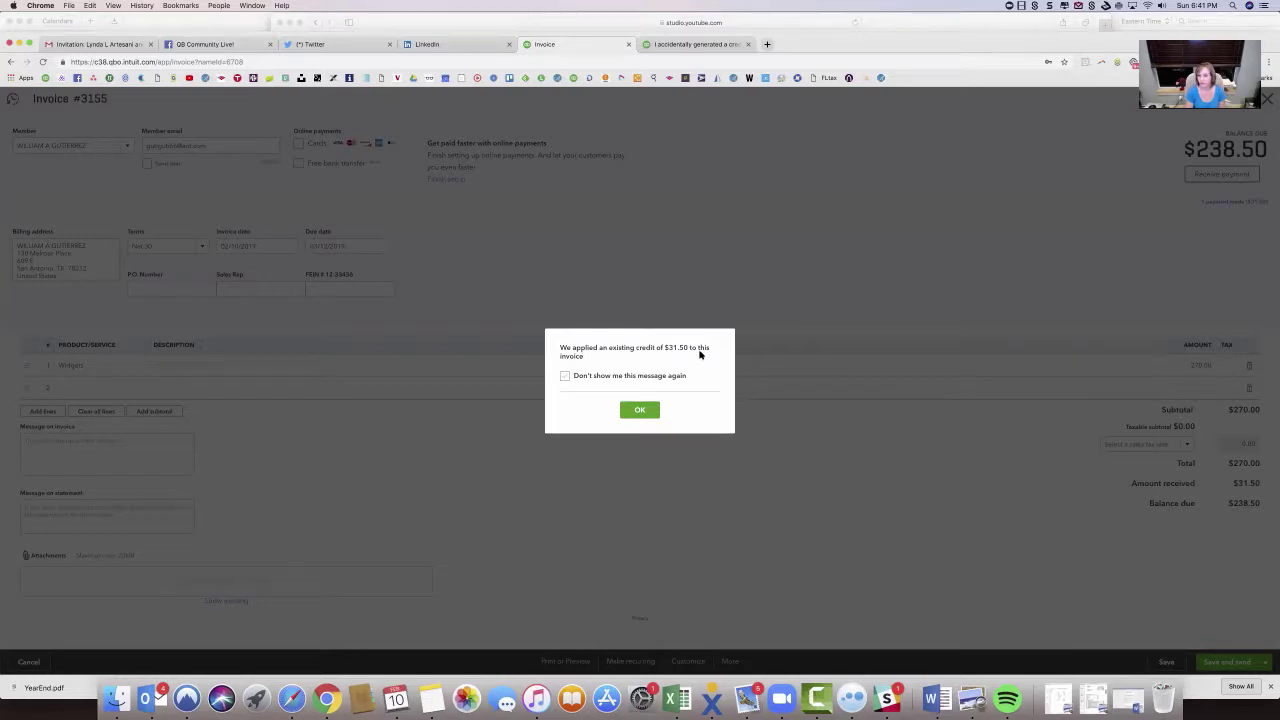
pyautogui.click(640, 411)
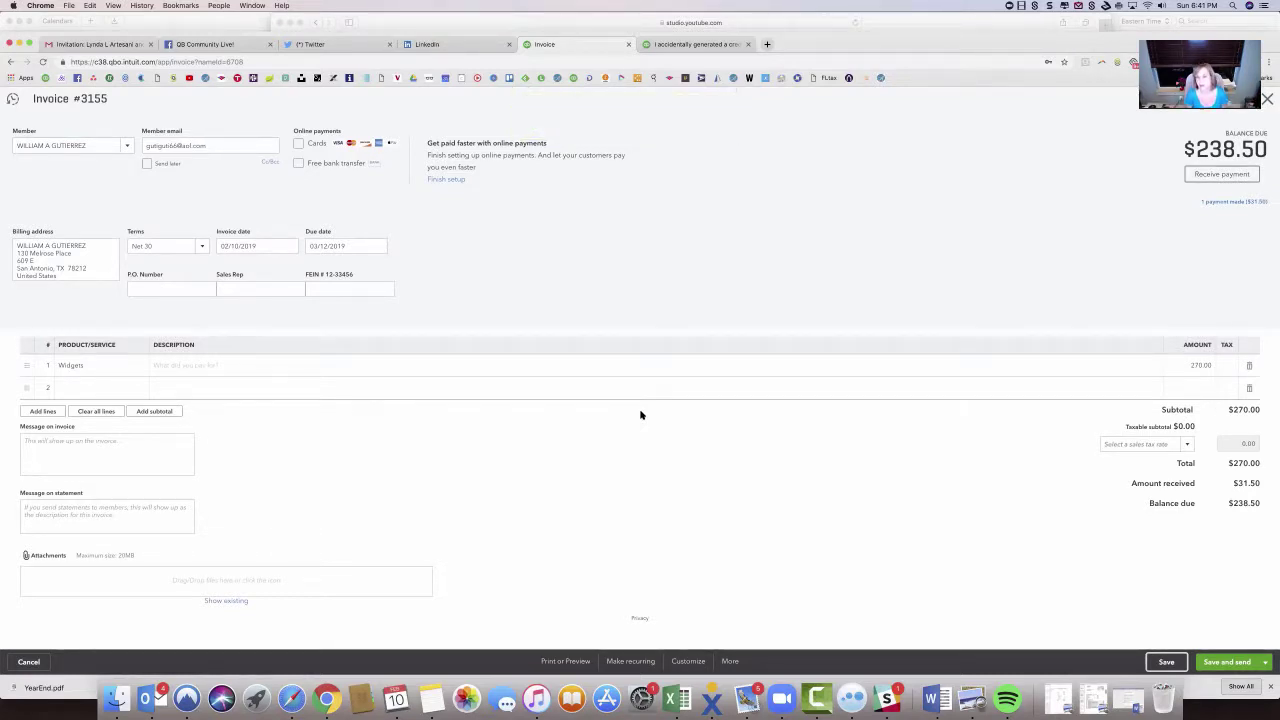
pyautogui.click(1268, 96)
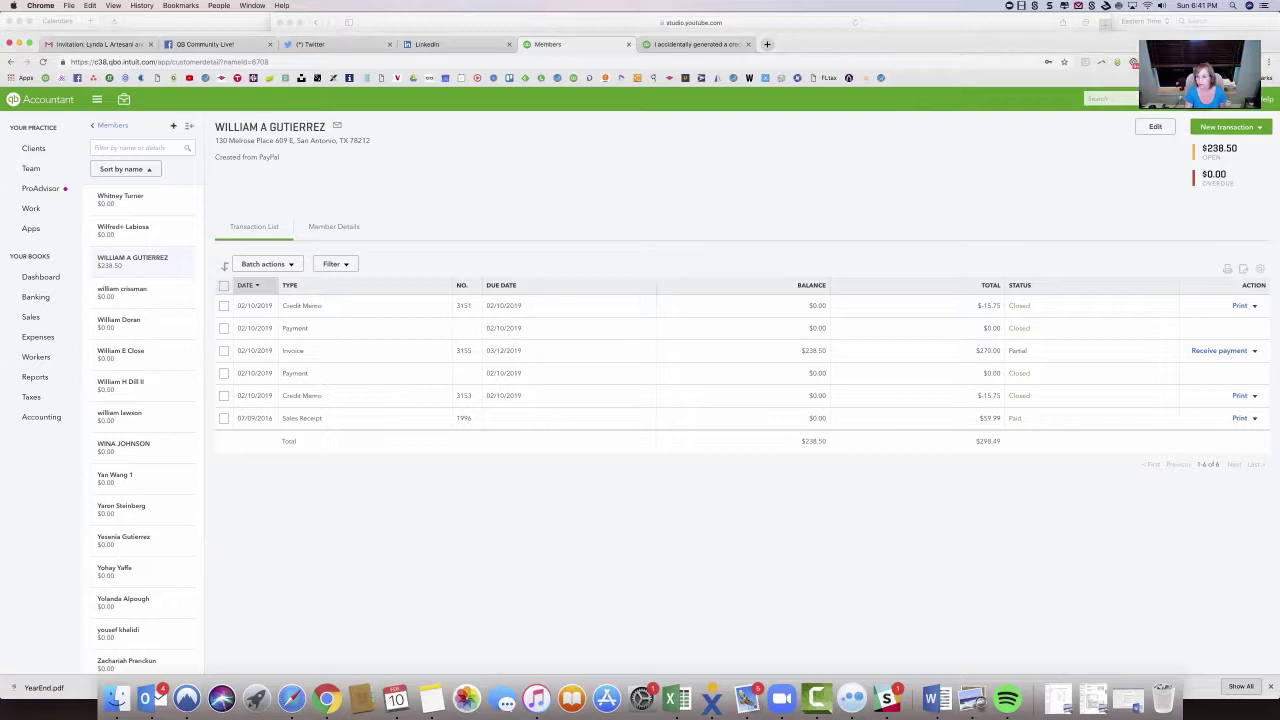
# Step: Switch off Automatically apply credits in Advanced > Automation company settings and save
pyautogui.click(1245, 99)
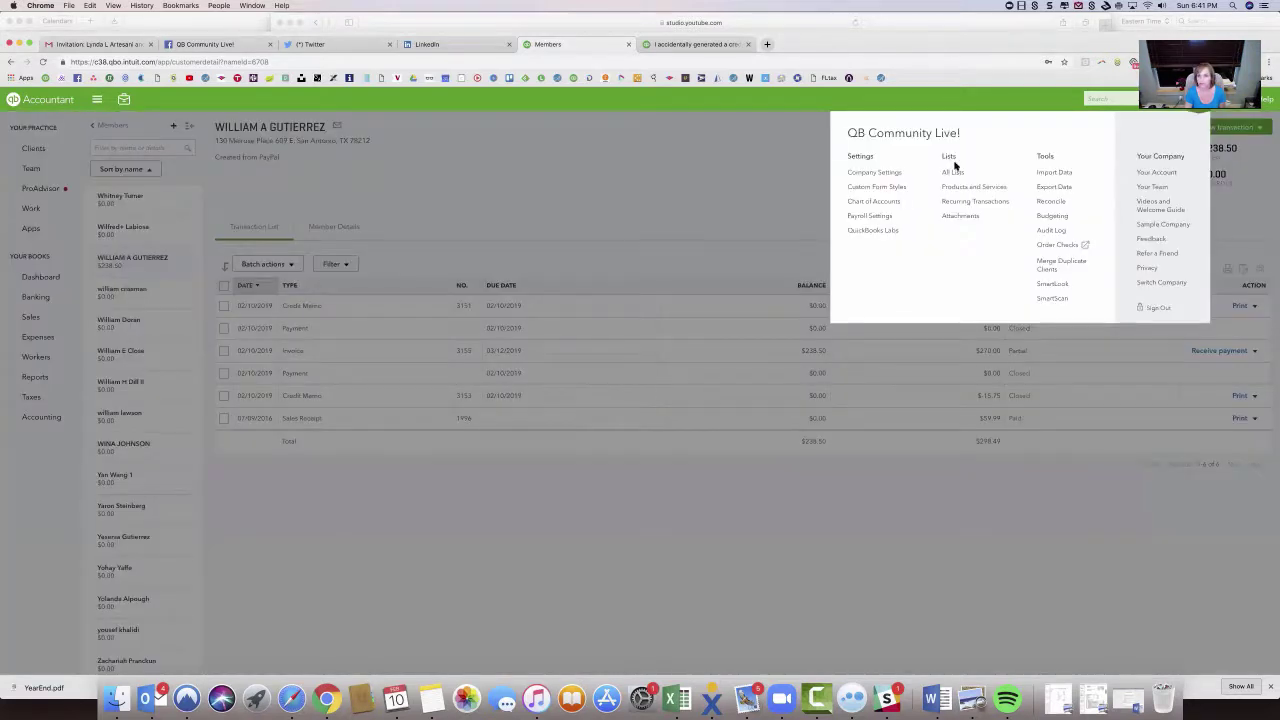
pyautogui.click(876, 173)
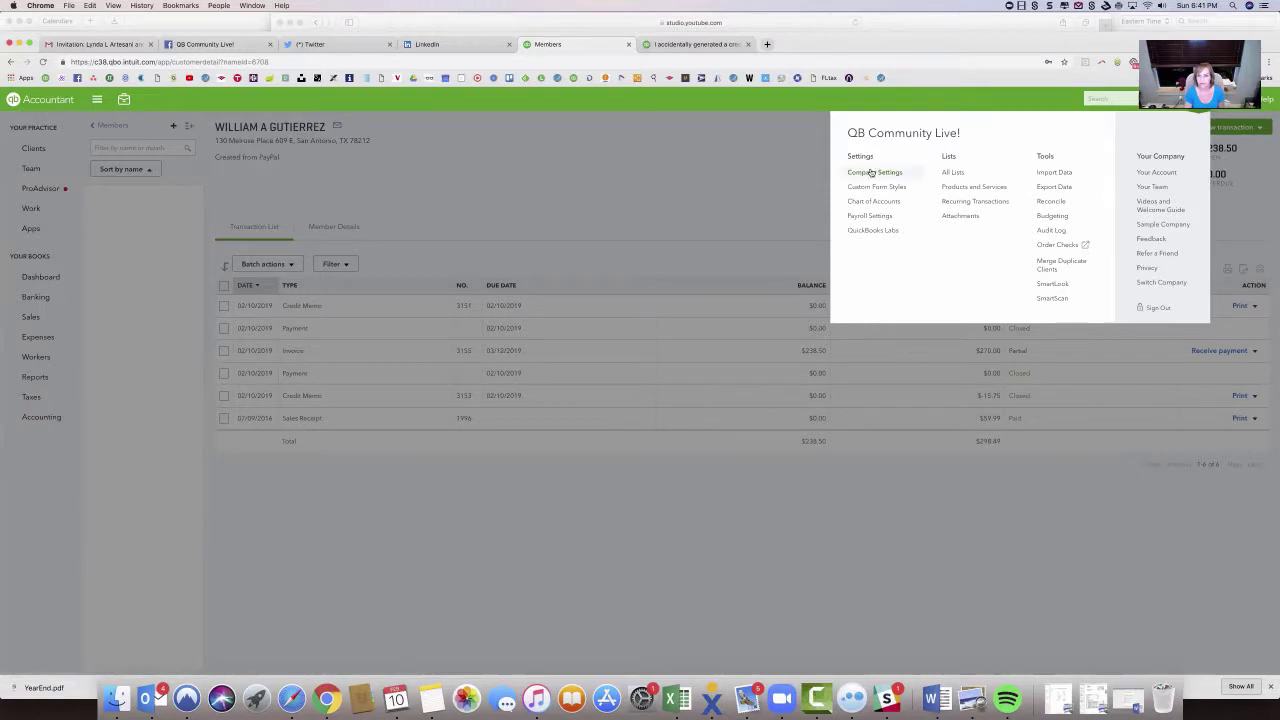
pyautogui.click(871, 173)
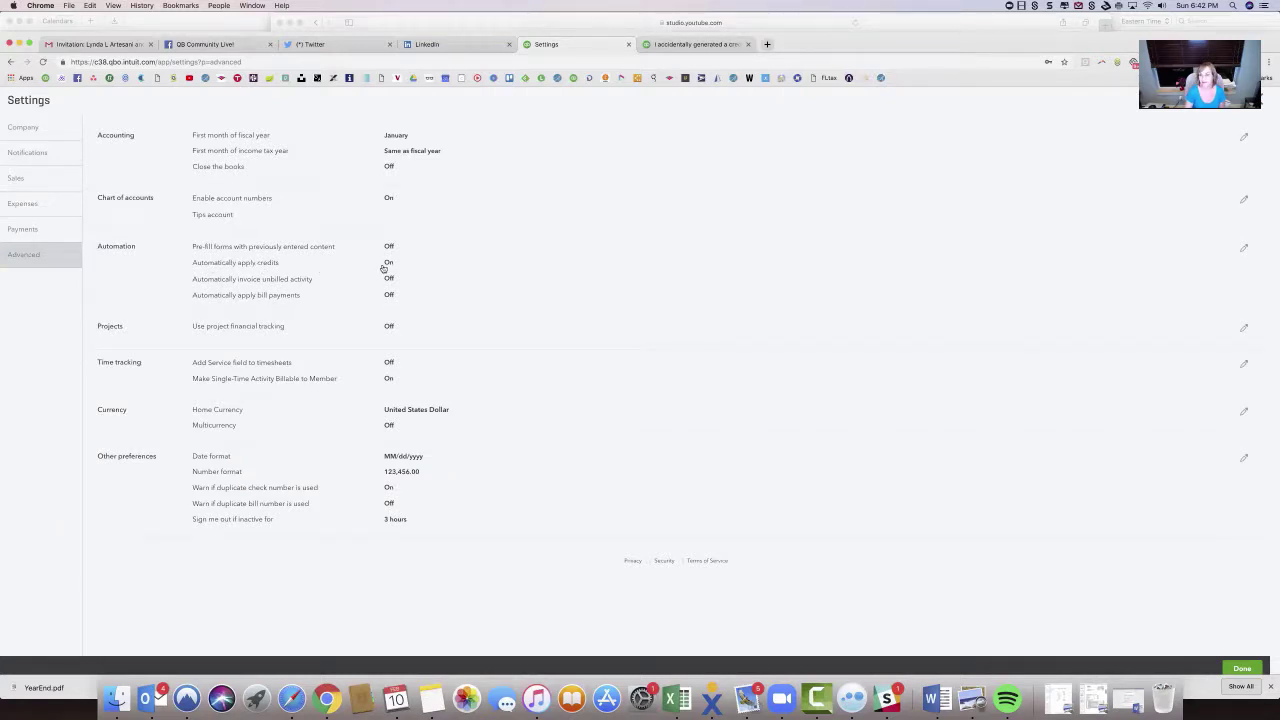
pyautogui.click(1245, 250)
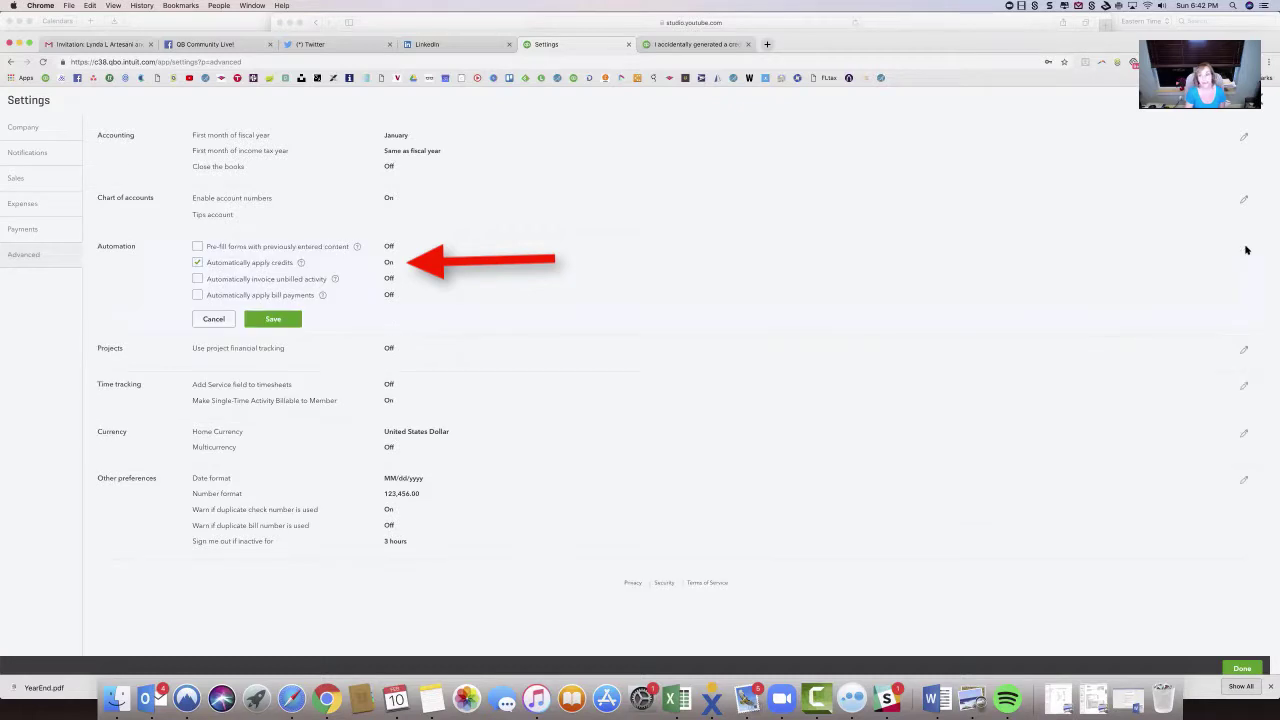
pyautogui.click(198, 263)
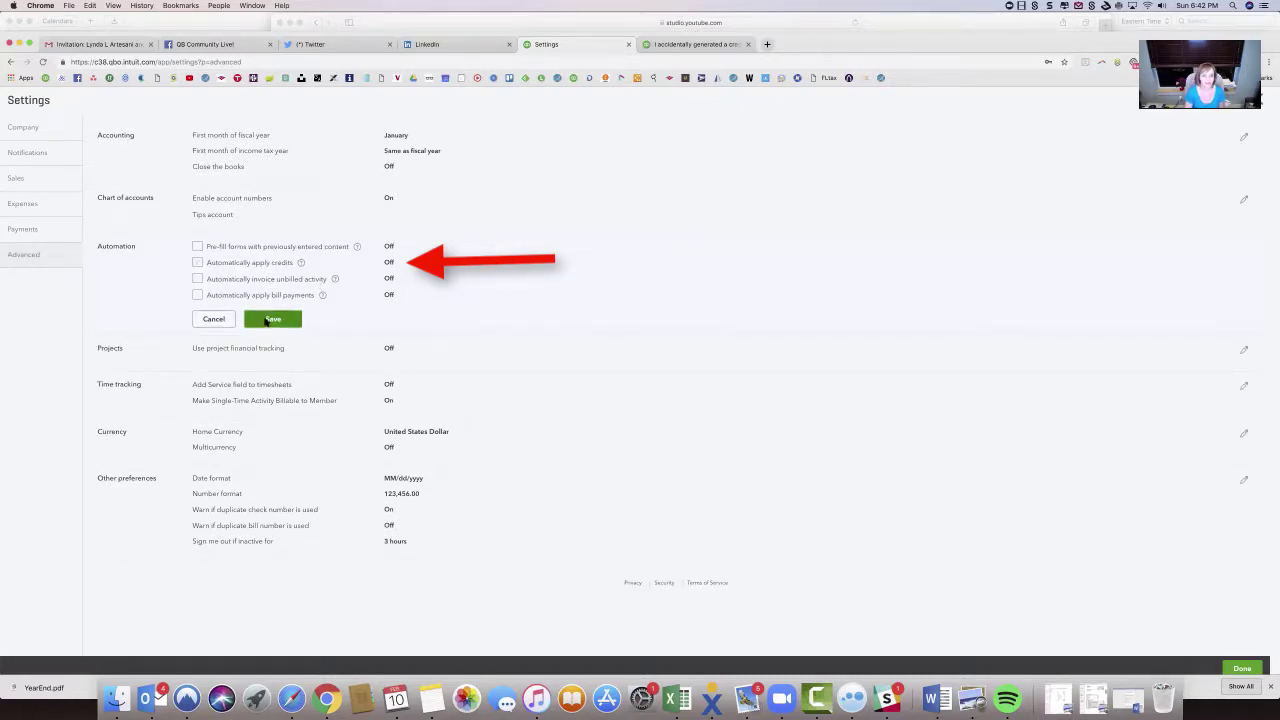
pyautogui.click(268, 319)
pyautogui.click(1243, 668)
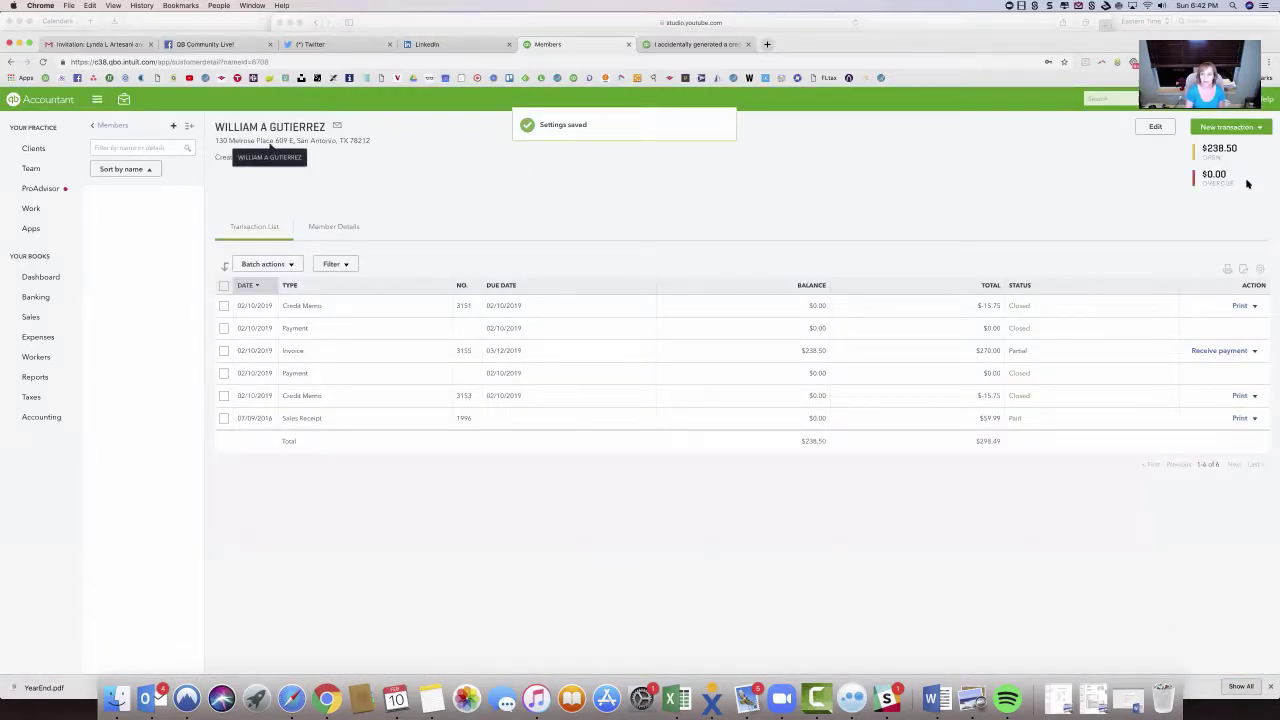
# Step: Open credit memo 3151 from invoice 3155 and go to its linking payment
pyautogui.click(986, 351)
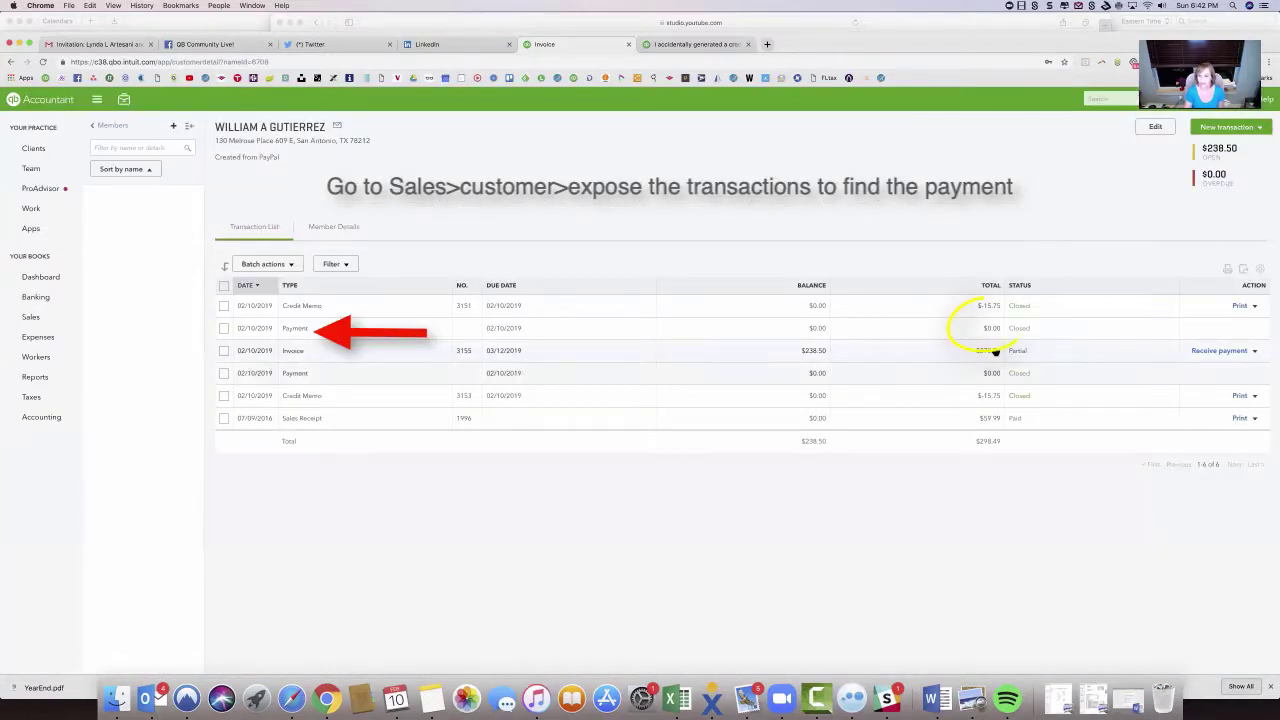
pyautogui.click(821, 307)
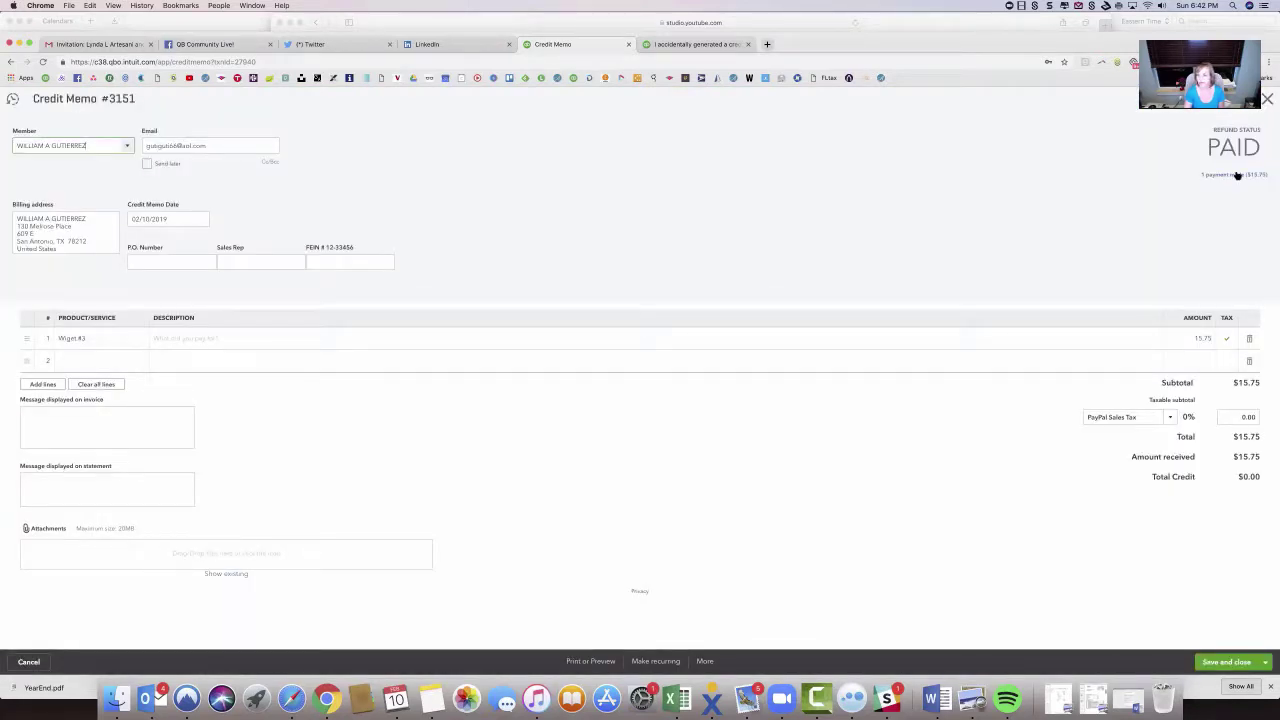
pyautogui.click(1235, 176)
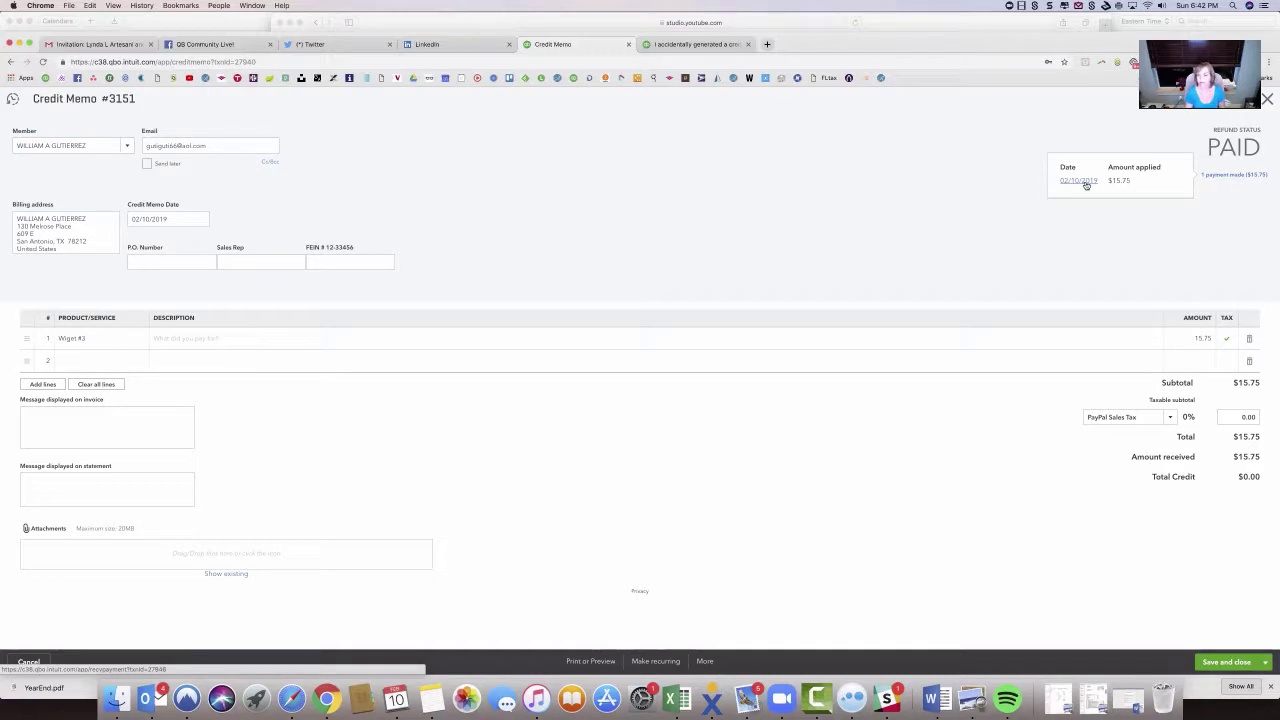
pyautogui.click(1086, 182)
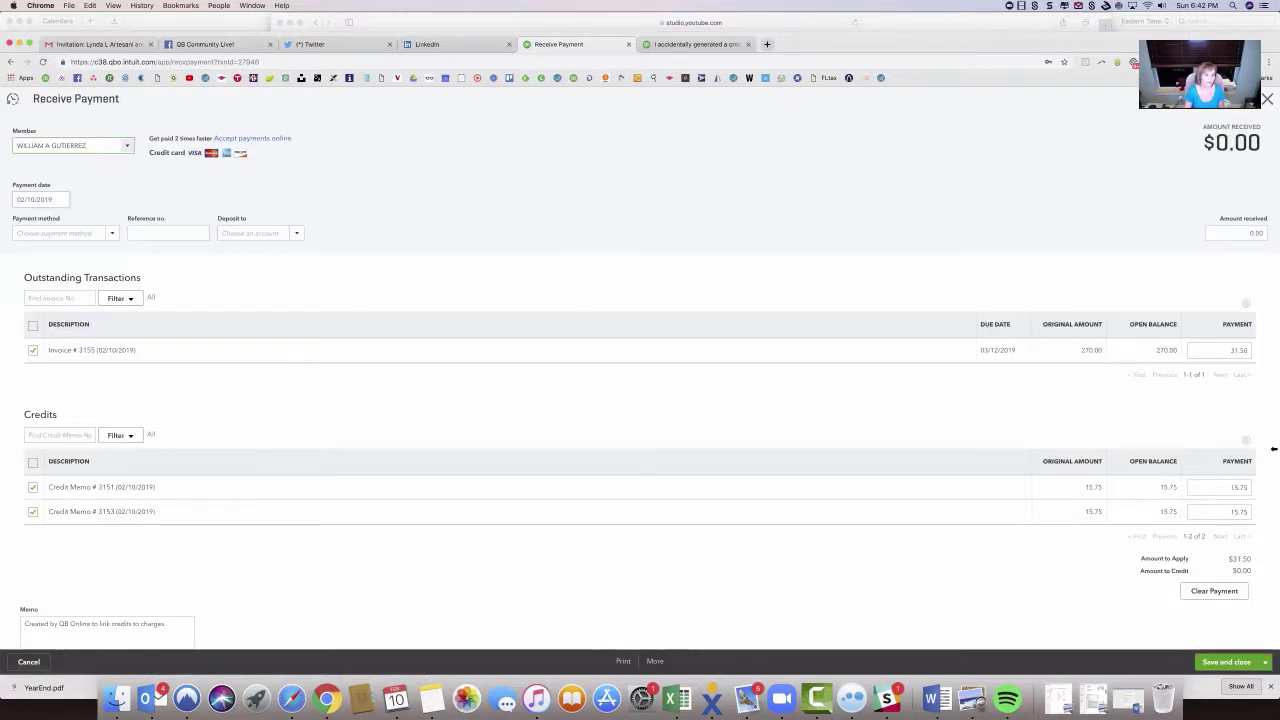
# Step: Unapply credit memos 3151 and 3153 from the payment, then delete the payment
pyautogui.click(32, 511)
pyautogui.click(32, 487)
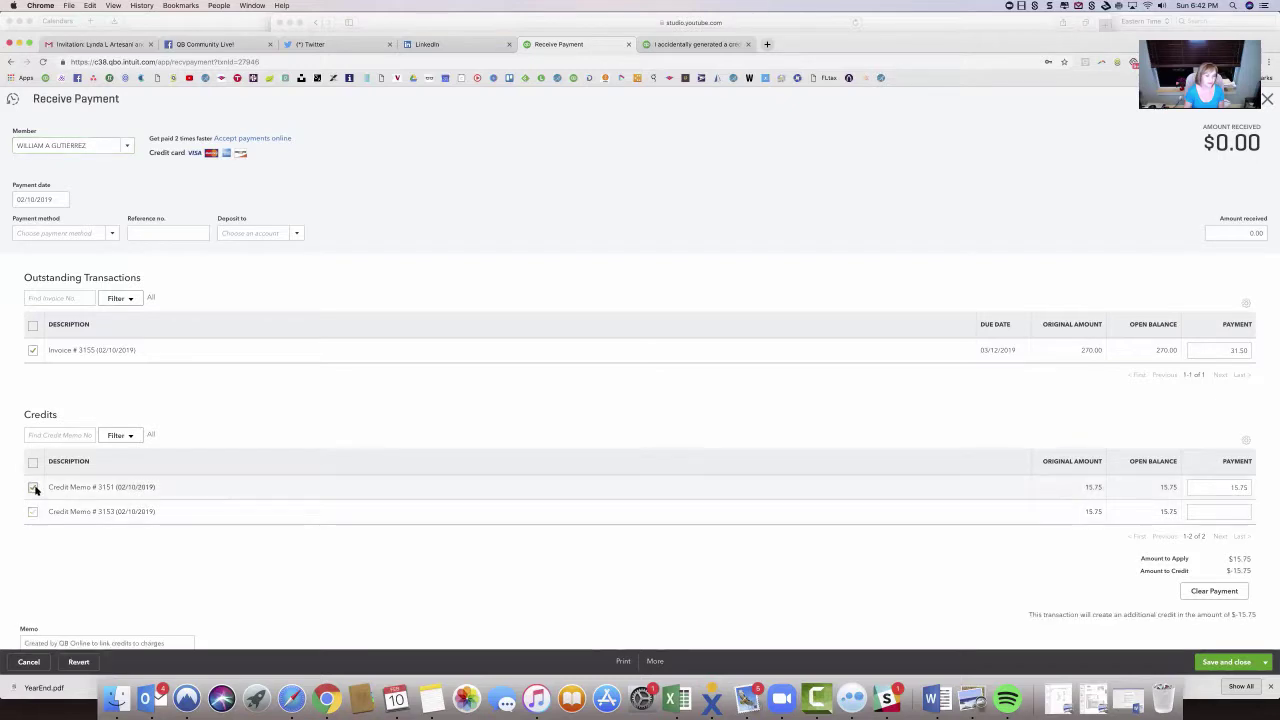
pyautogui.click(655, 661)
pyautogui.click(669, 597)
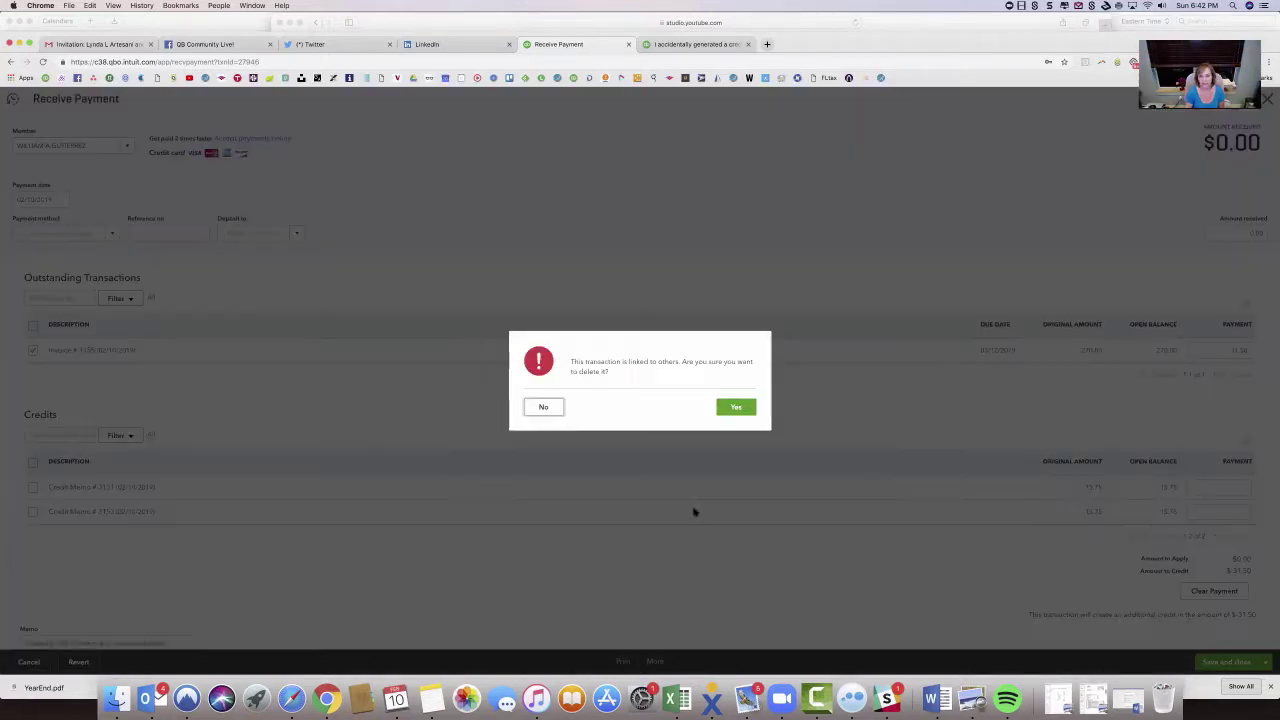
pyautogui.click(750, 410)
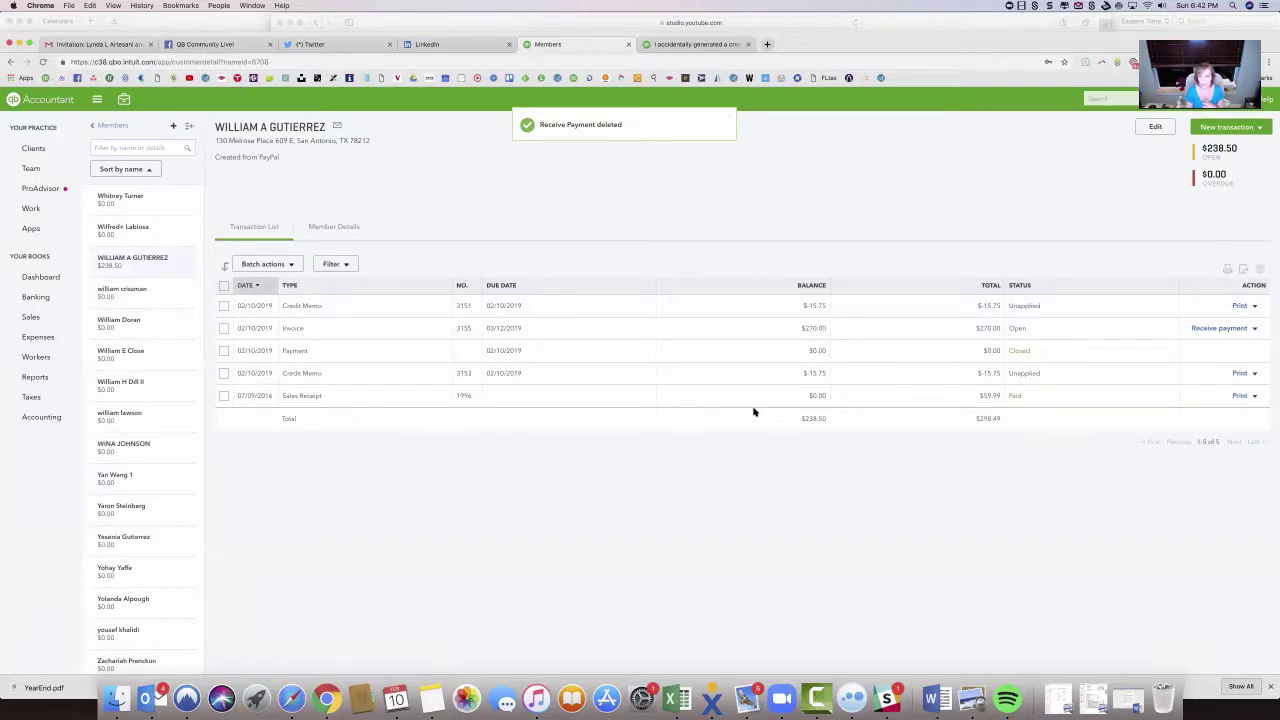
# Step: Re-save invoice 3155 with the full $270.00 due and review its email preview
pyautogui.click(988, 329)
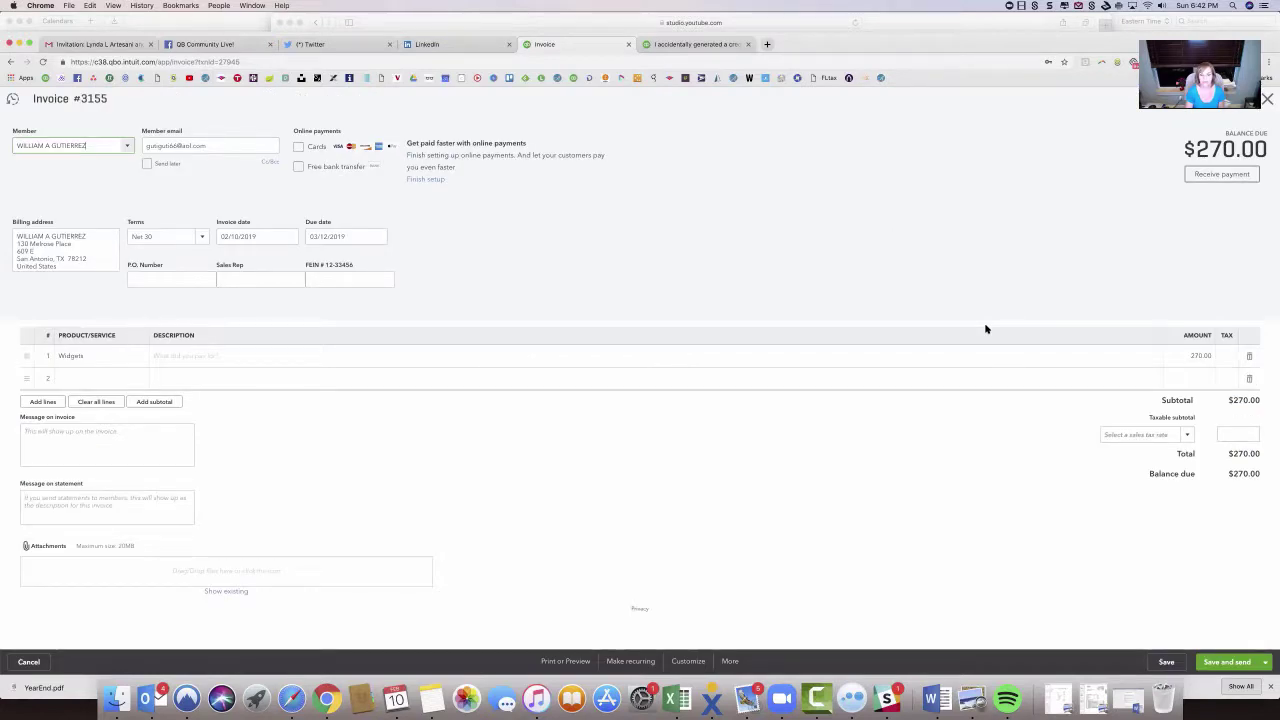
pyautogui.click(1170, 663)
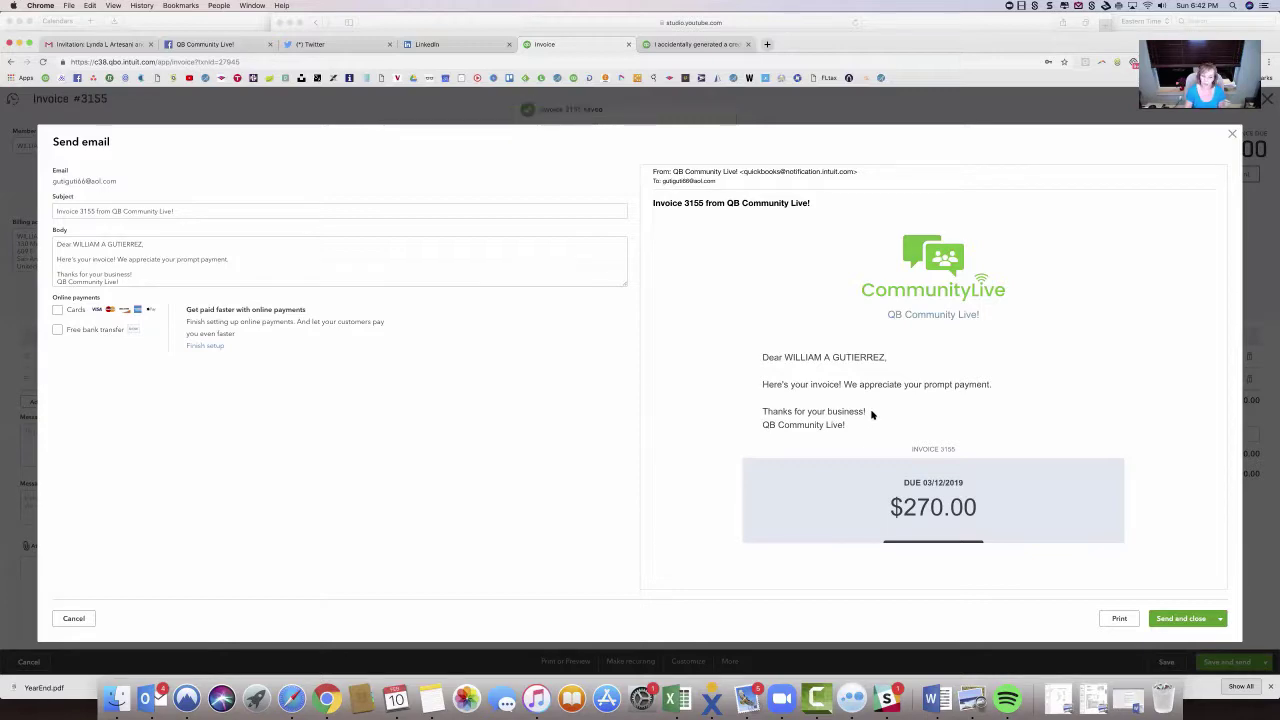
pyautogui.scroll(-1, 871, 414)
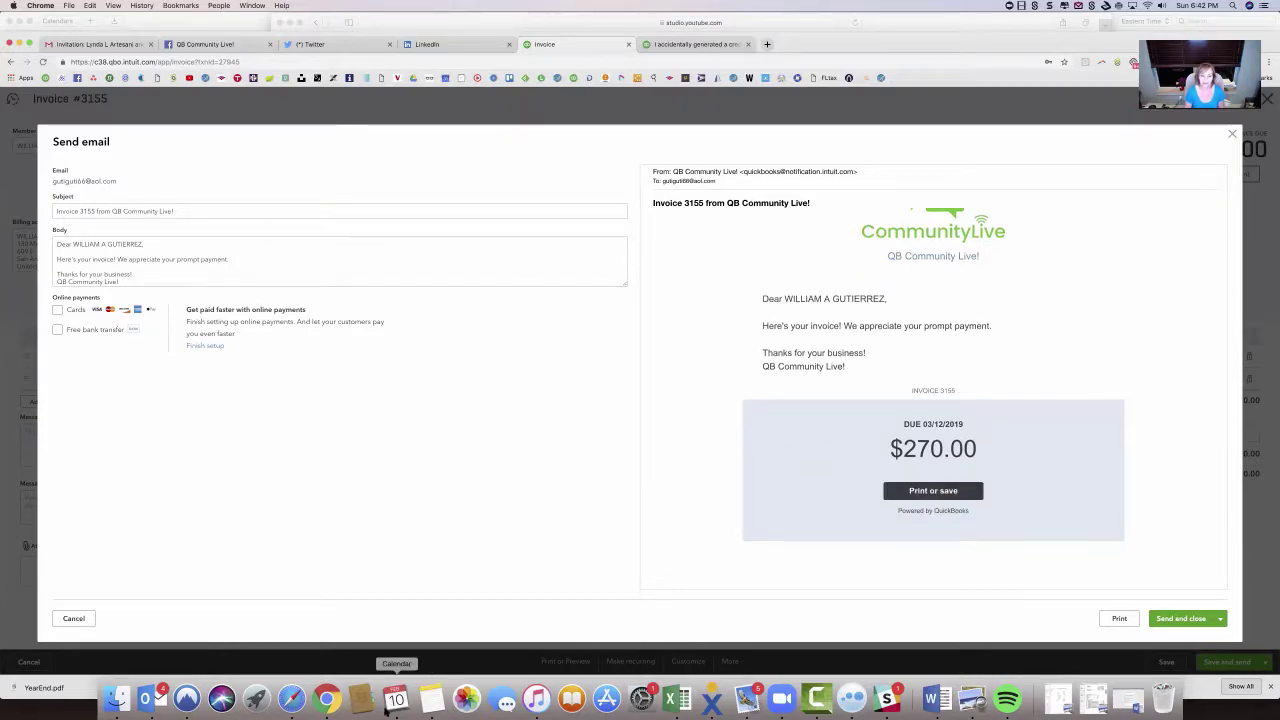